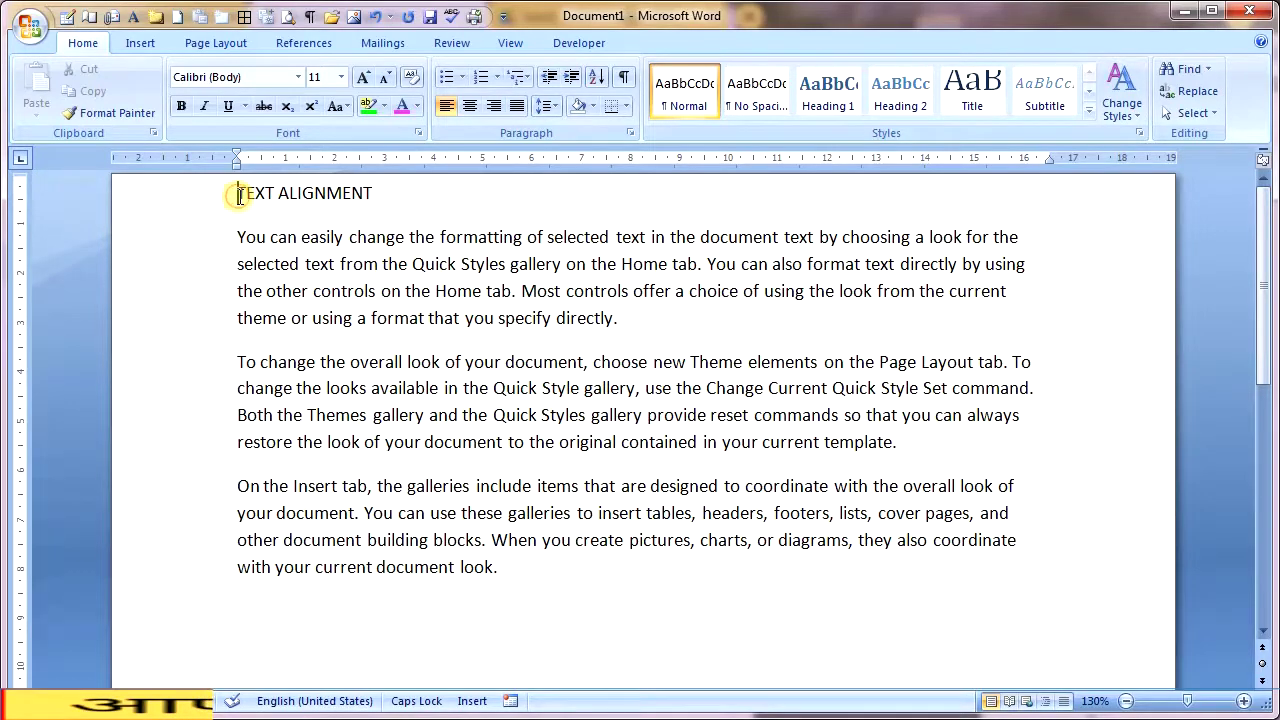
- Select the heading "TEXT ALIGNMENT" and centre it on the page
key("shift+Right")
key("shift+Right")
key("shift+Right")
key("shift+Right")
key("shift+Right")
key("shift+Right")
key("shift+Right")
key("shift+Right")
key("shift+Right")
key("shift+Right")
key("shift+Right")
key("shift+Right")
key("shift+Right")
key("shift+Right")
key("shift+Right")
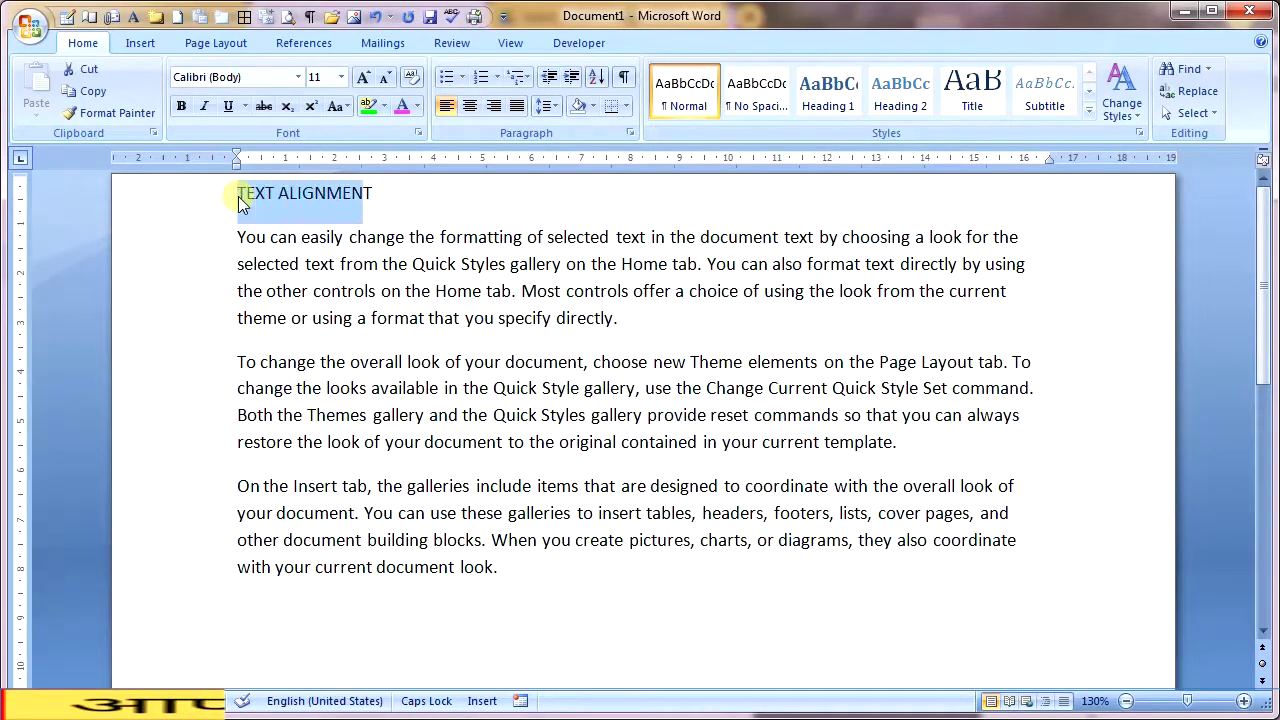
left_click(468, 112)
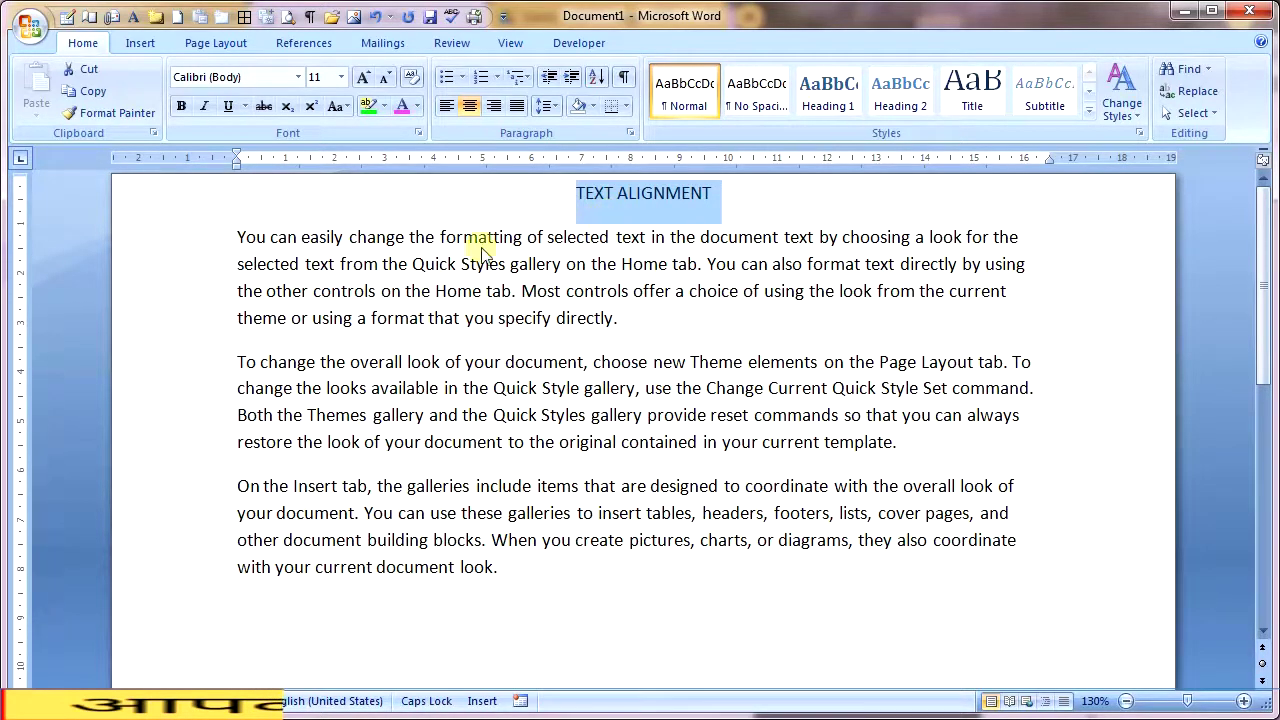
left_click(329, 291)
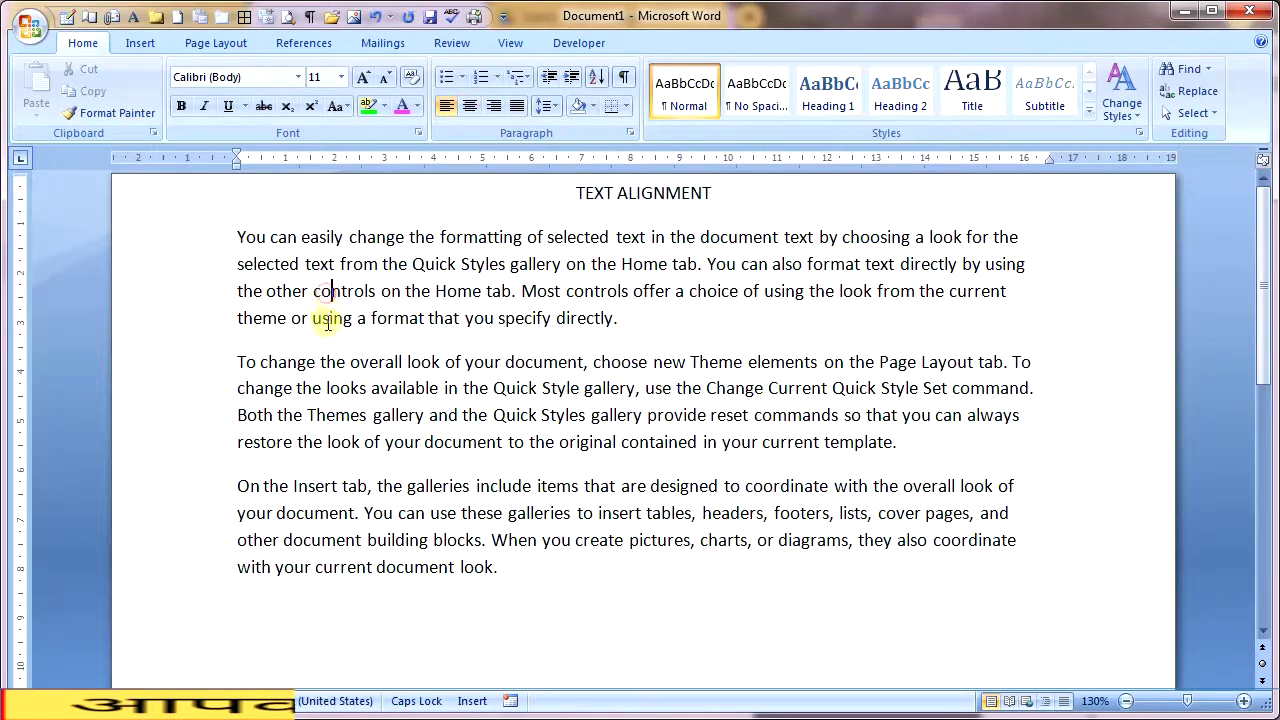
left_click(326, 385)
left_click(340, 515)
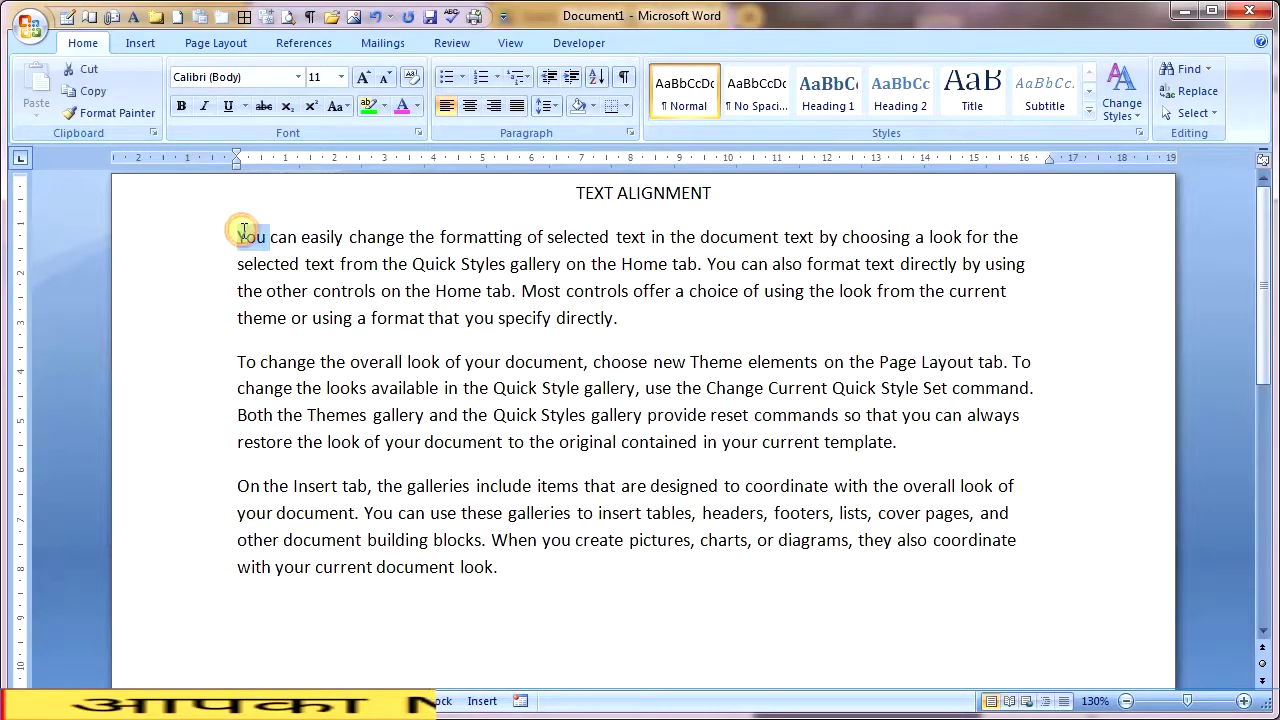
- Right-align the whole first body paragraph beginning "You can easily change the formatting", and clear the selection
triple_click(243, 237)
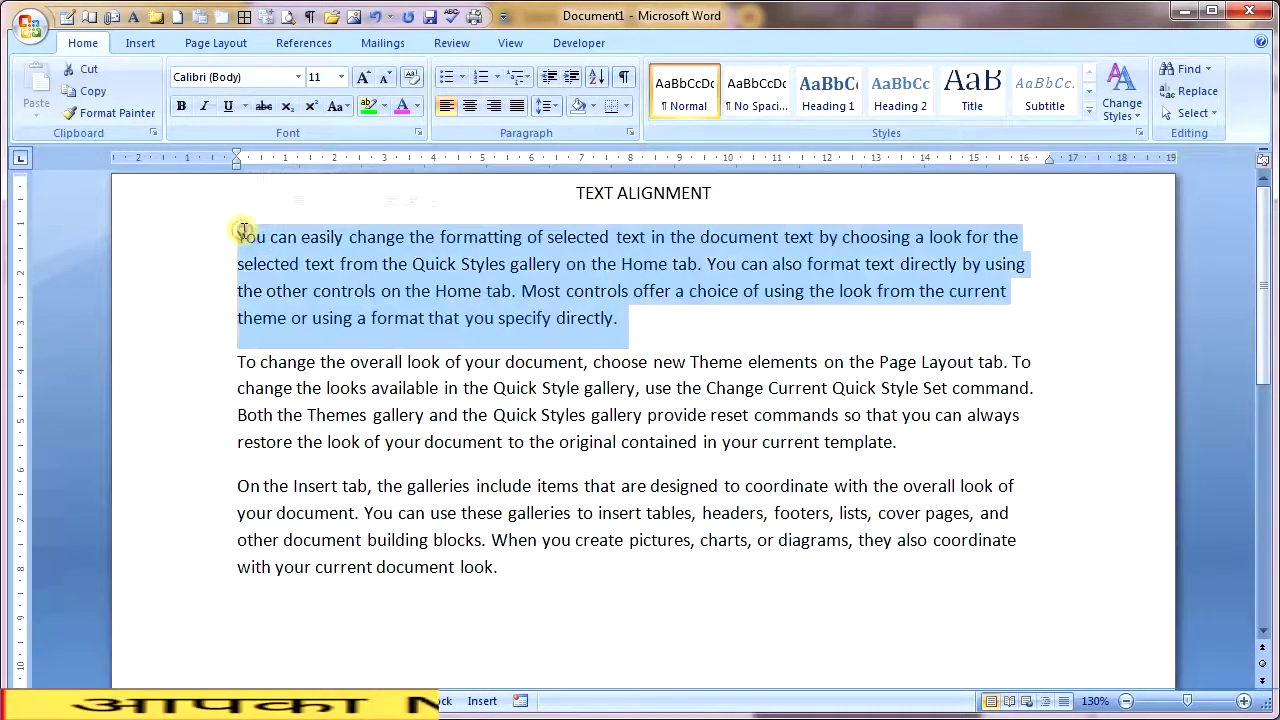
left_click(497, 114)
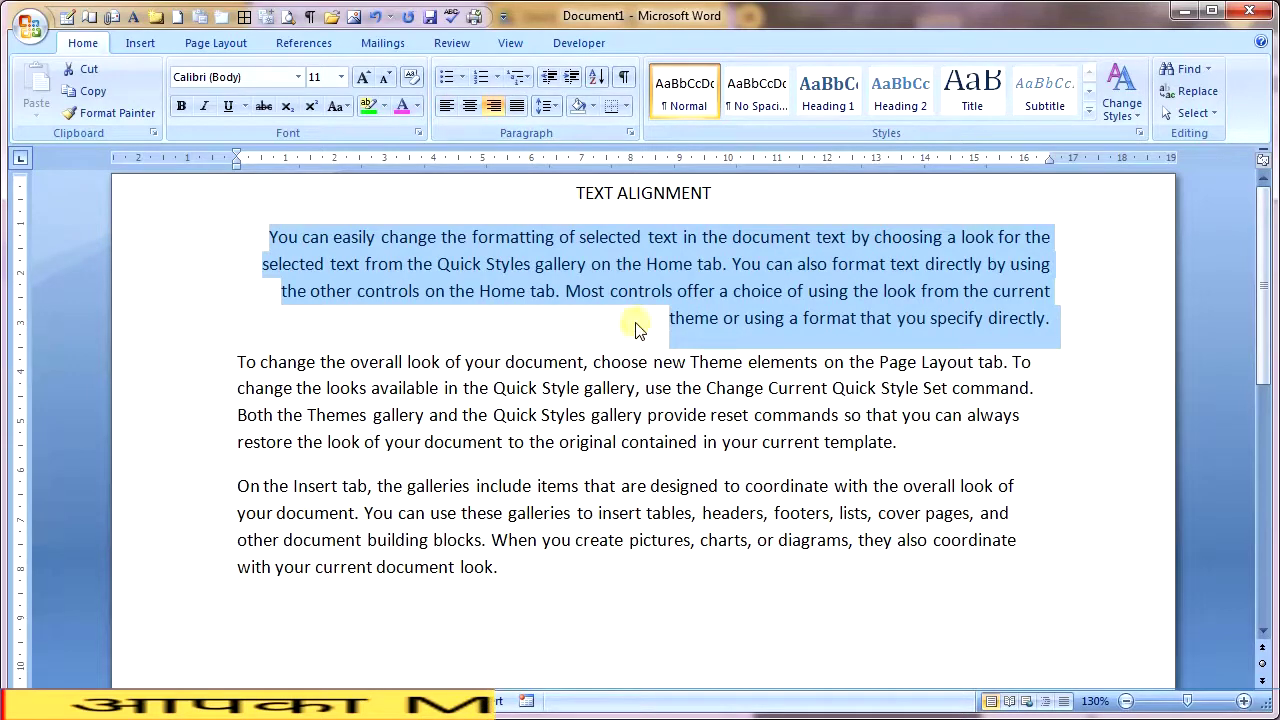
left_click(546, 303)
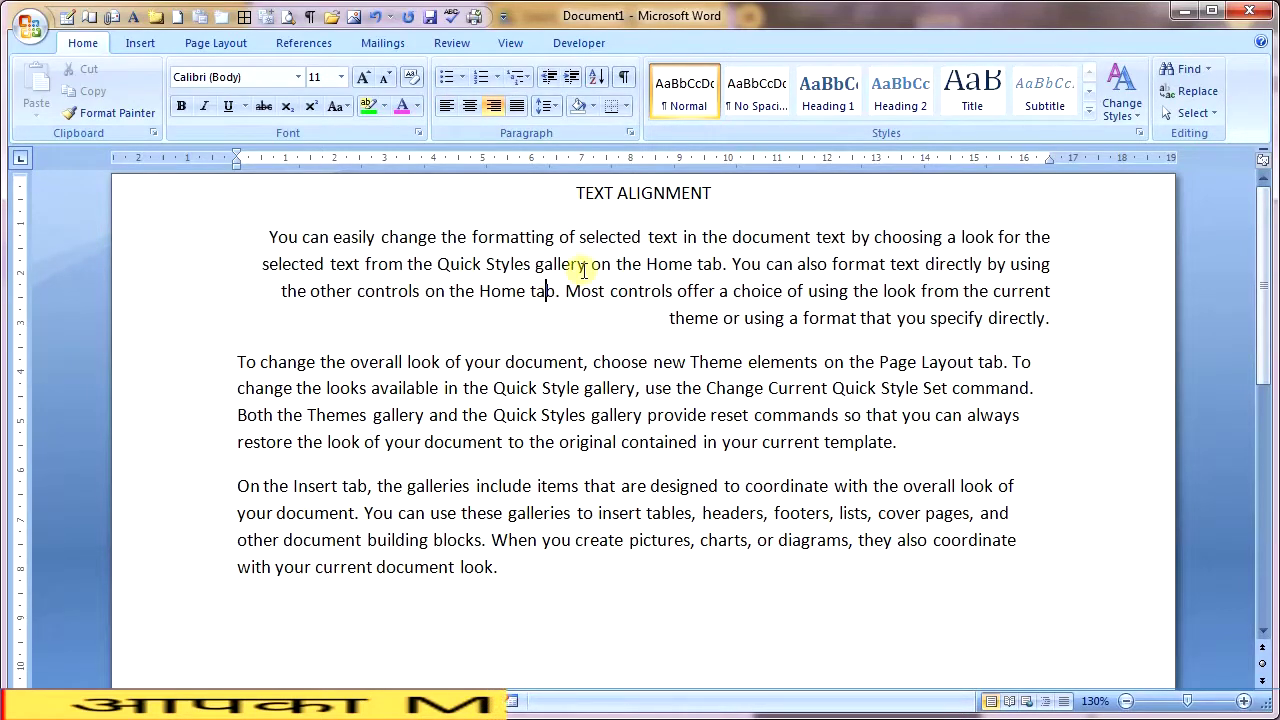
left_click(584, 268)
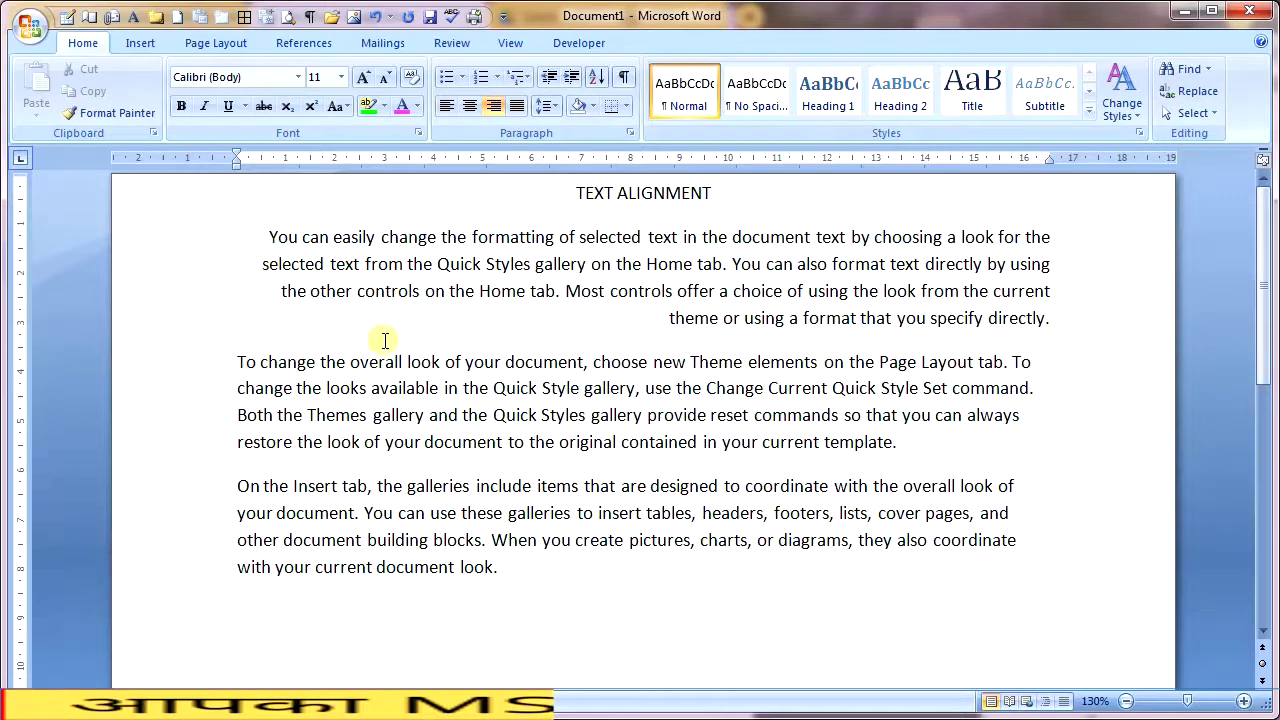
- Justify the last body paragraph, beginning "On the Insert tab"
left_click(254, 364)
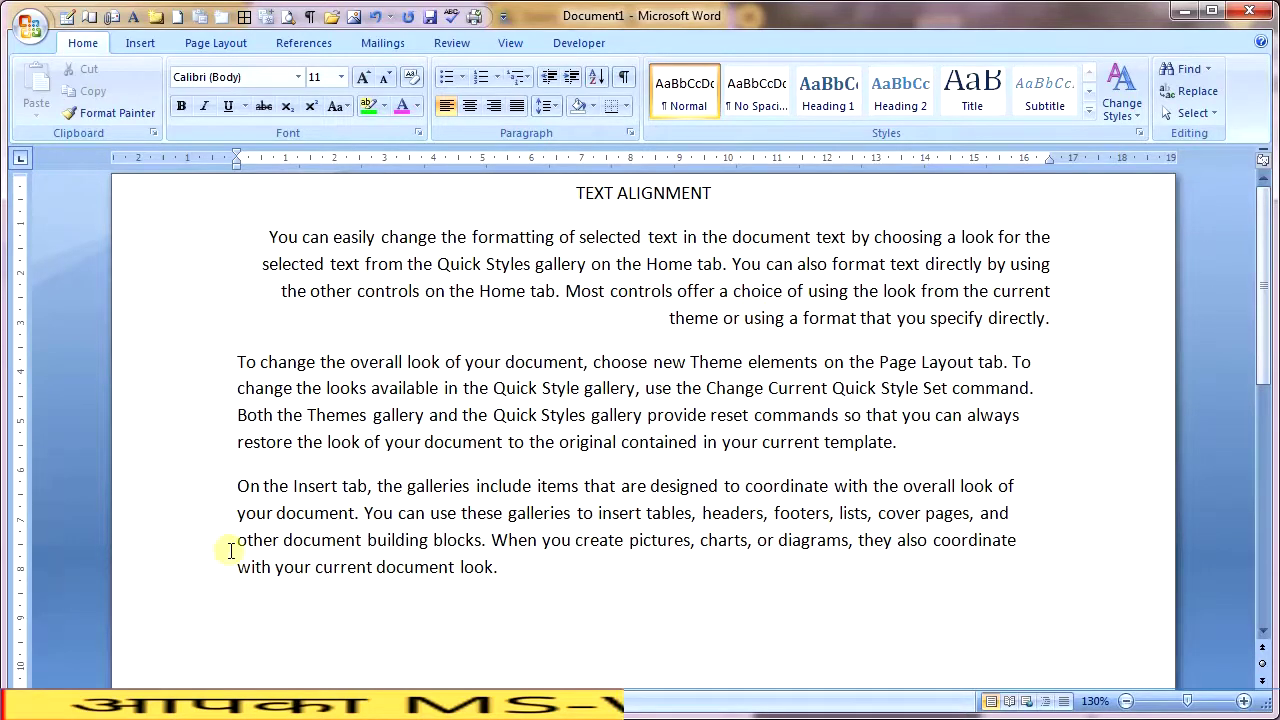
triple_click(243, 491)
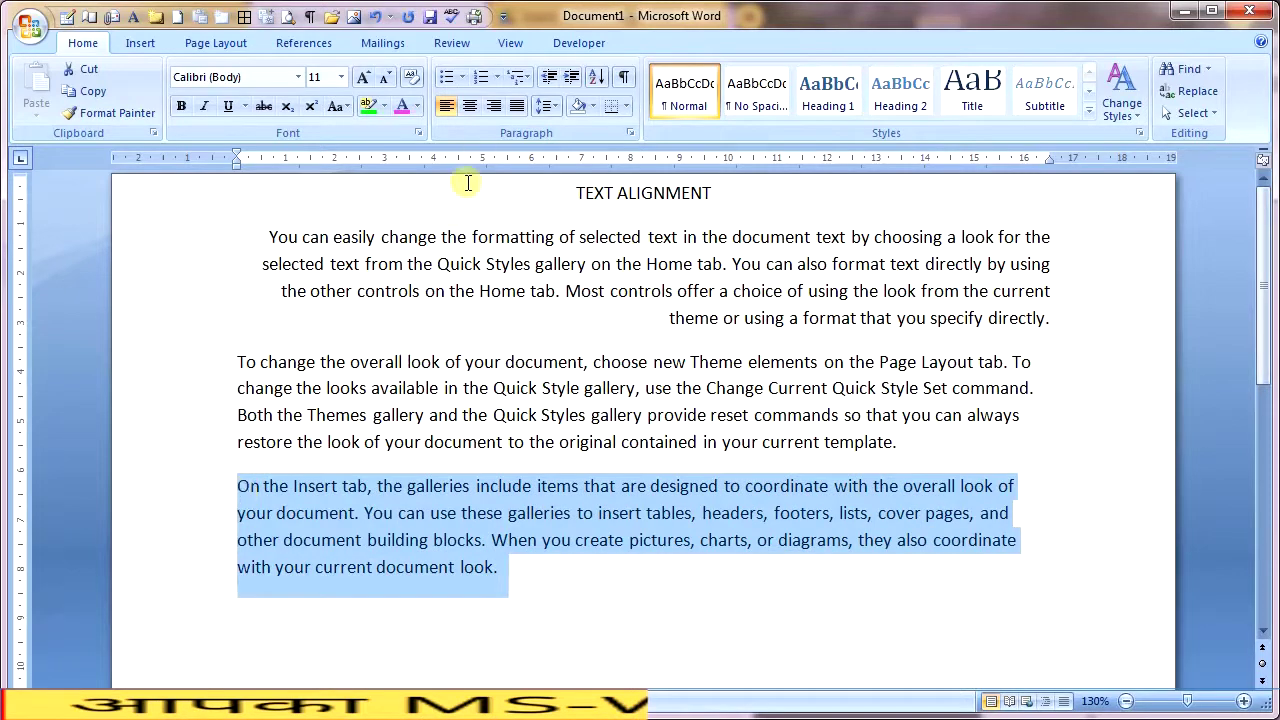
left_click(516, 108)
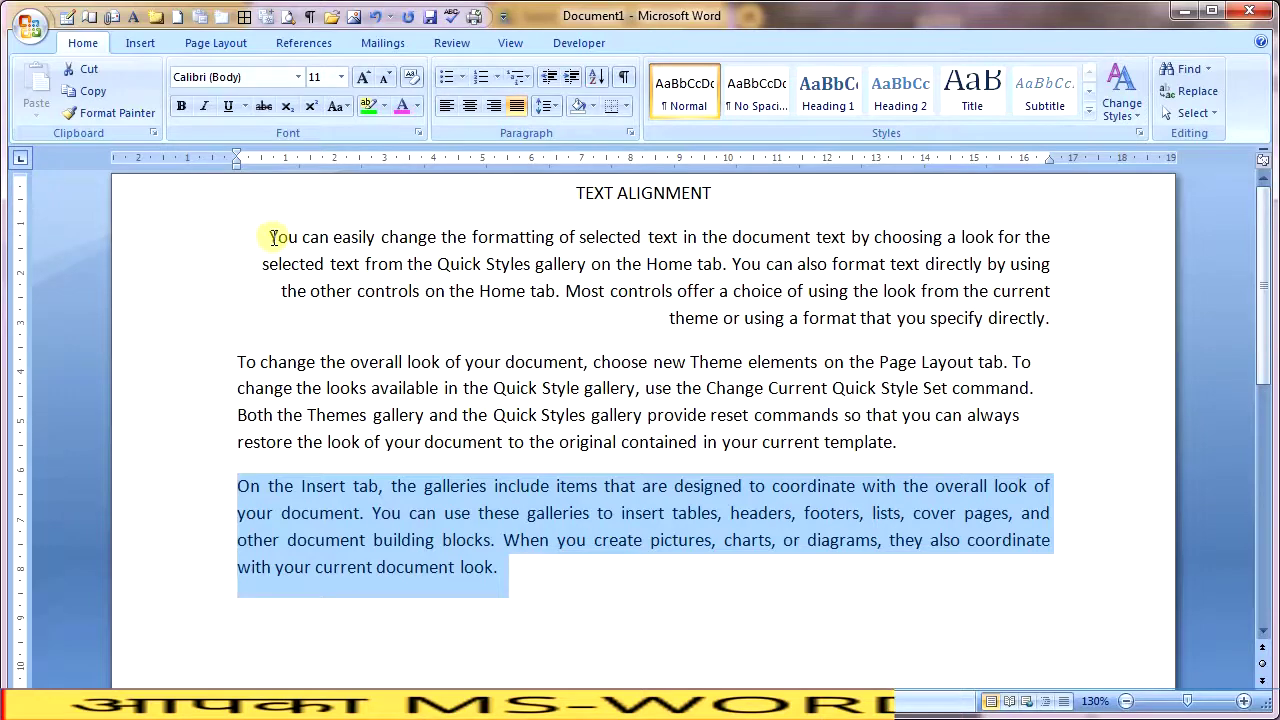
- Select all three body paragraphs and try left, centre and right alignment in turn, finishing with justified alignment
left_click_drag(271, 236, 514, 557)
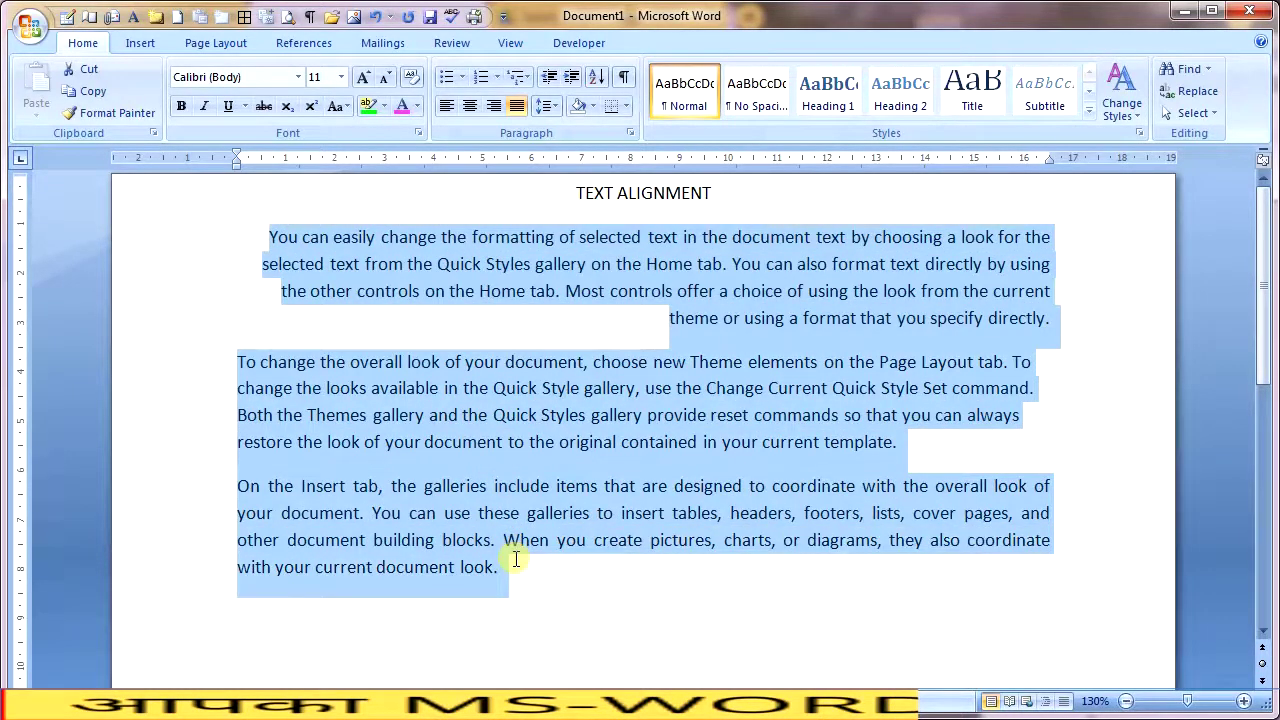
left_click(437, 108)
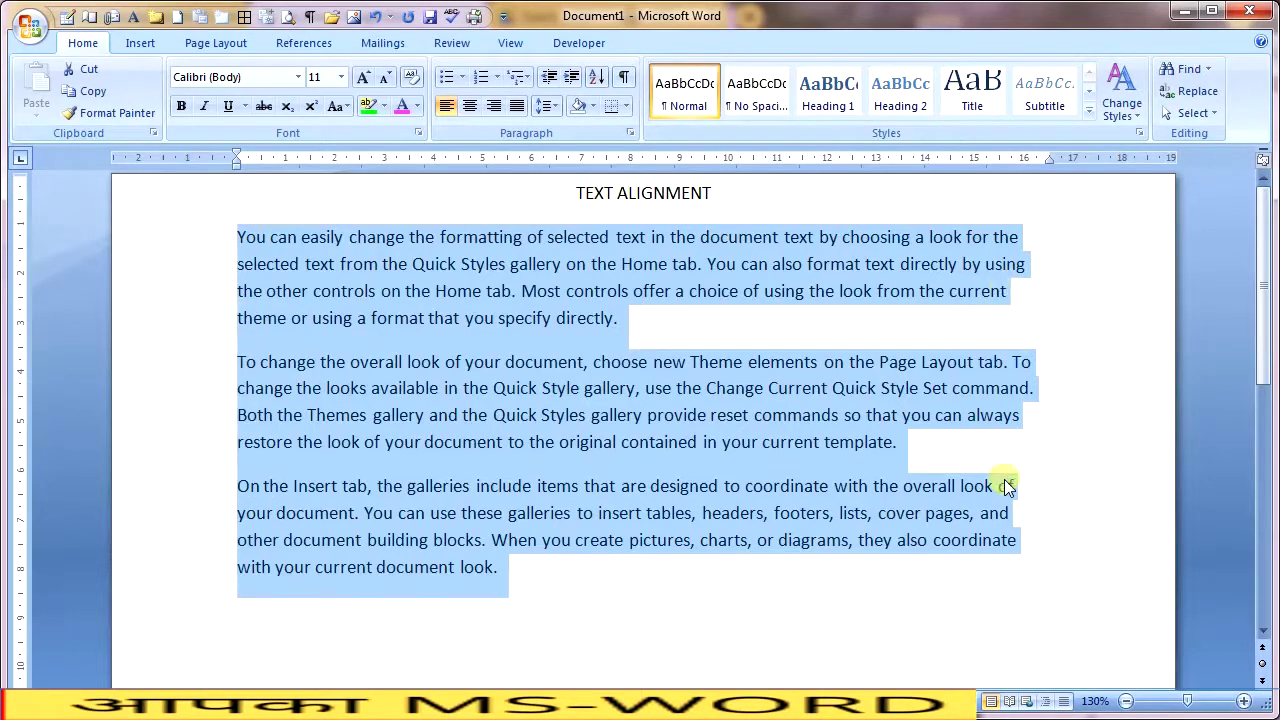
left_click(471, 104)
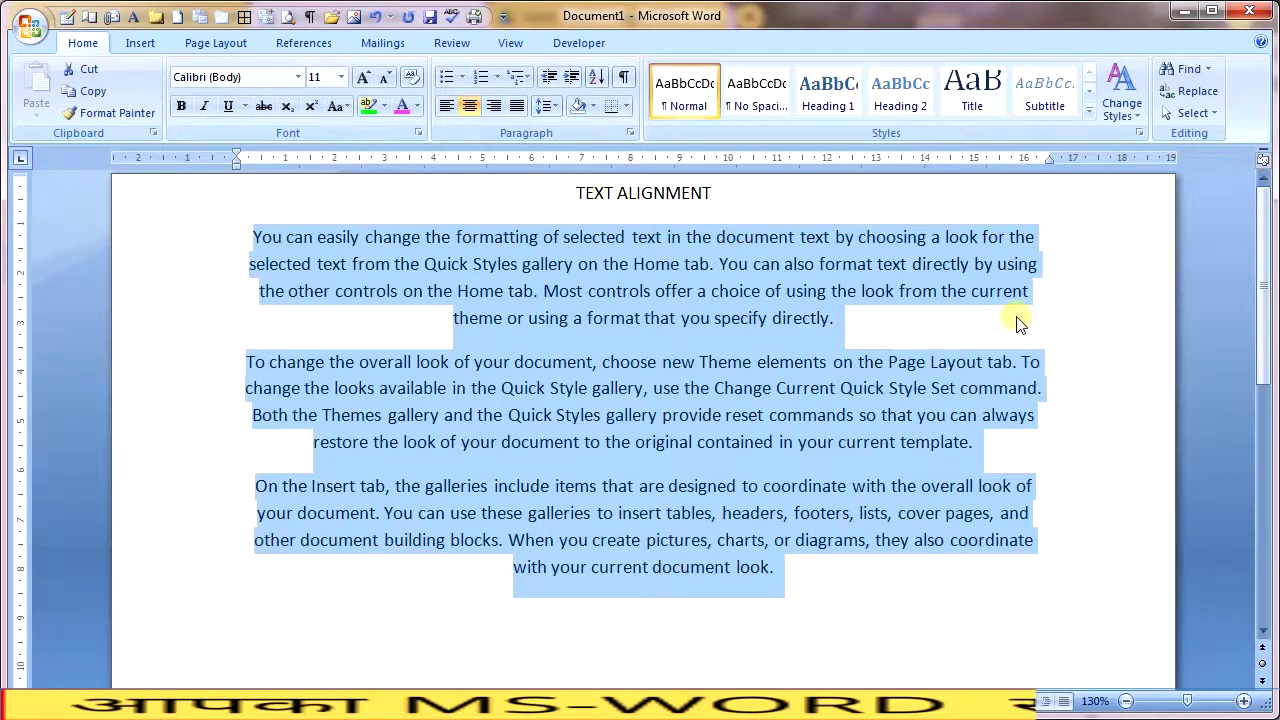
left_click(494, 108)
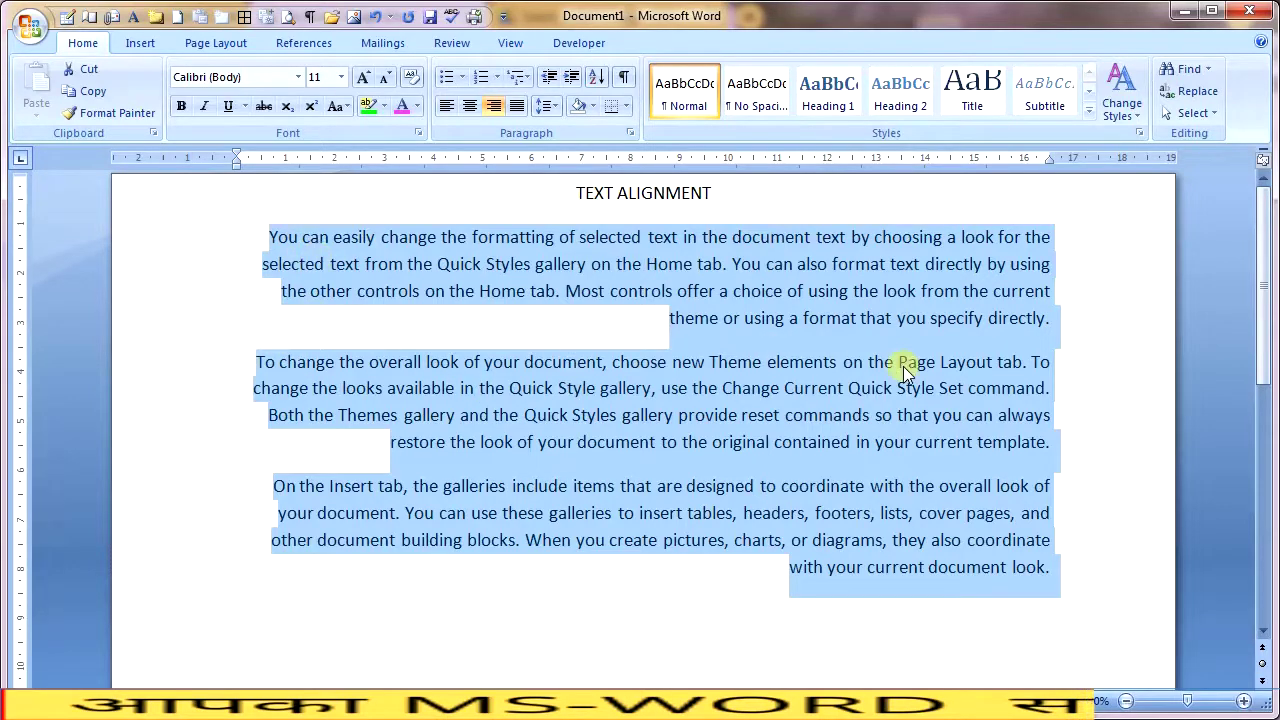
left_click(513, 113)
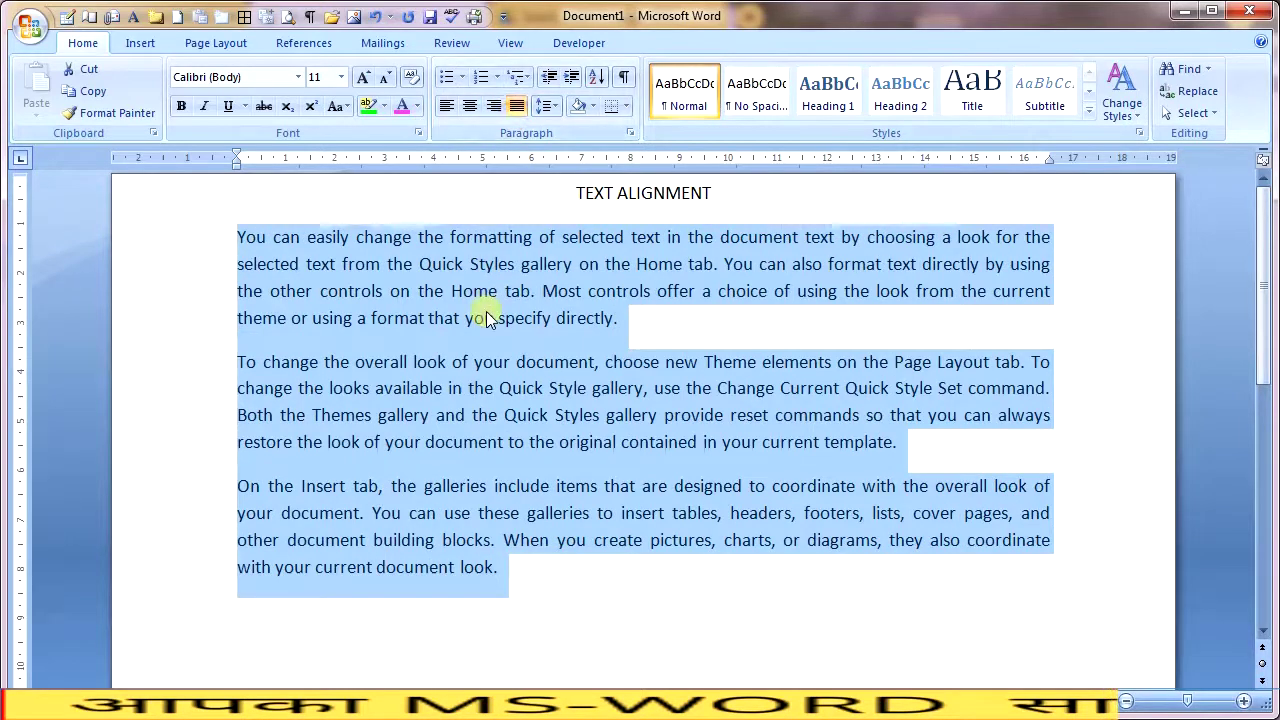